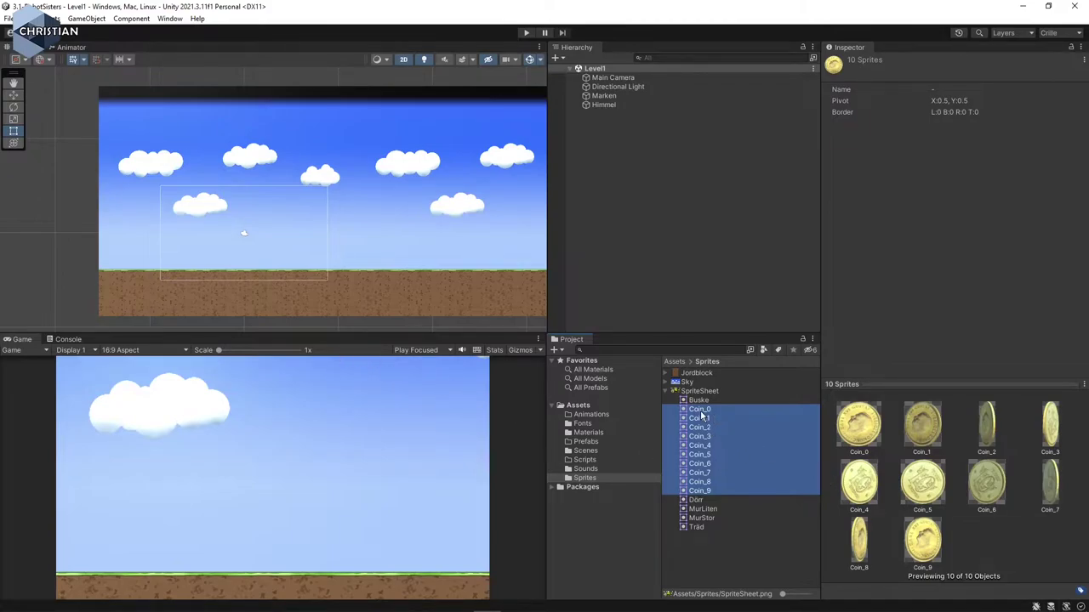
Step: Place sprites Coin_0 to Coin_9 as an animated object just above the ground, saving the clip as CoinAnimation in the Animations folder
left_click_drag(701, 413, 252, 254)
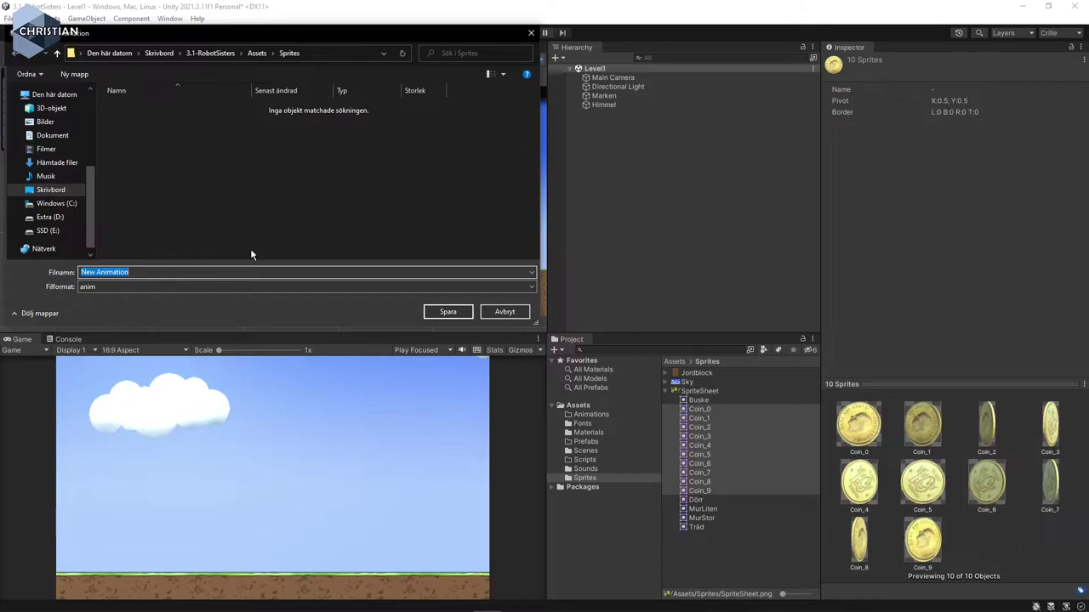
left_click(258, 55)
double_click(138, 108)
left_click(87, 272)
double_click(87, 272)
type("Co")
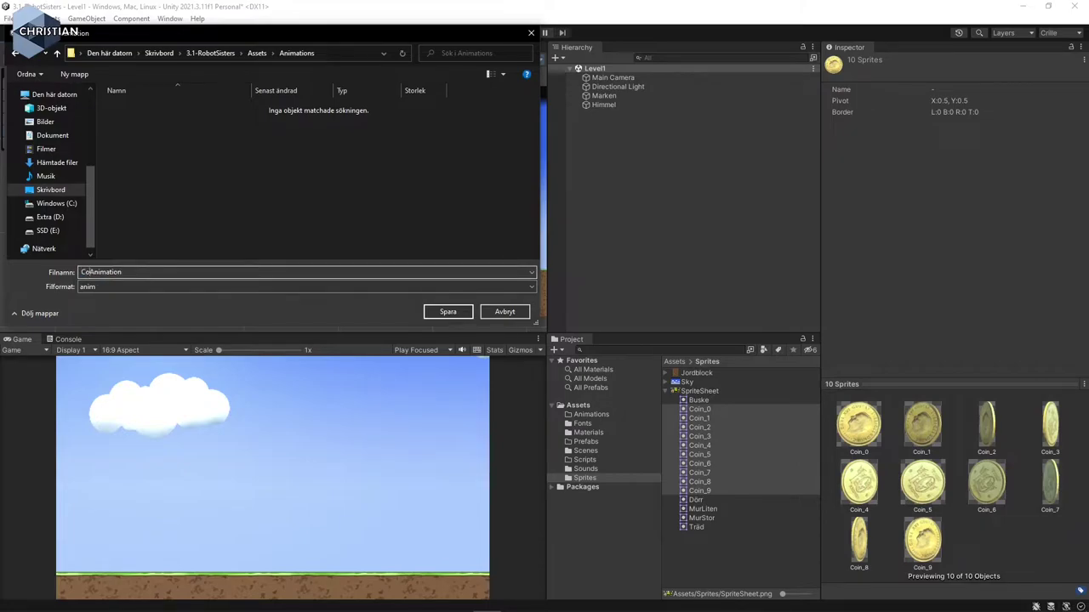
type("in")
left_click(448, 311)
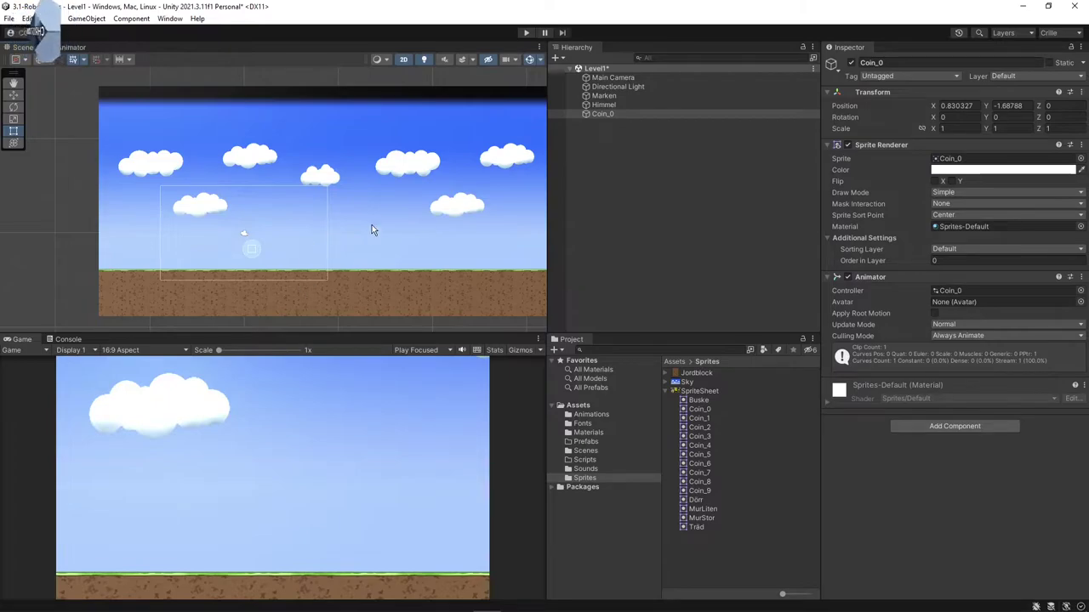
Step: Move the Himmel background back along Z to about 3.9 in the 3D view, and return the scene to 2D view
left_click(404, 58)
left_click_drag(217, 217, 293, 214, "alt")
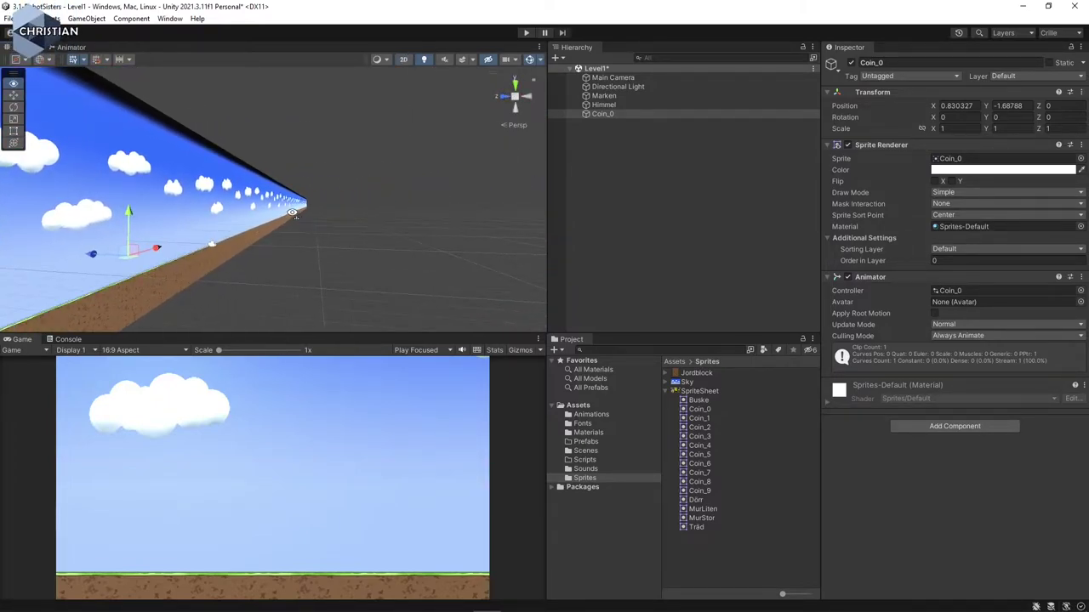
left_click(629, 105)
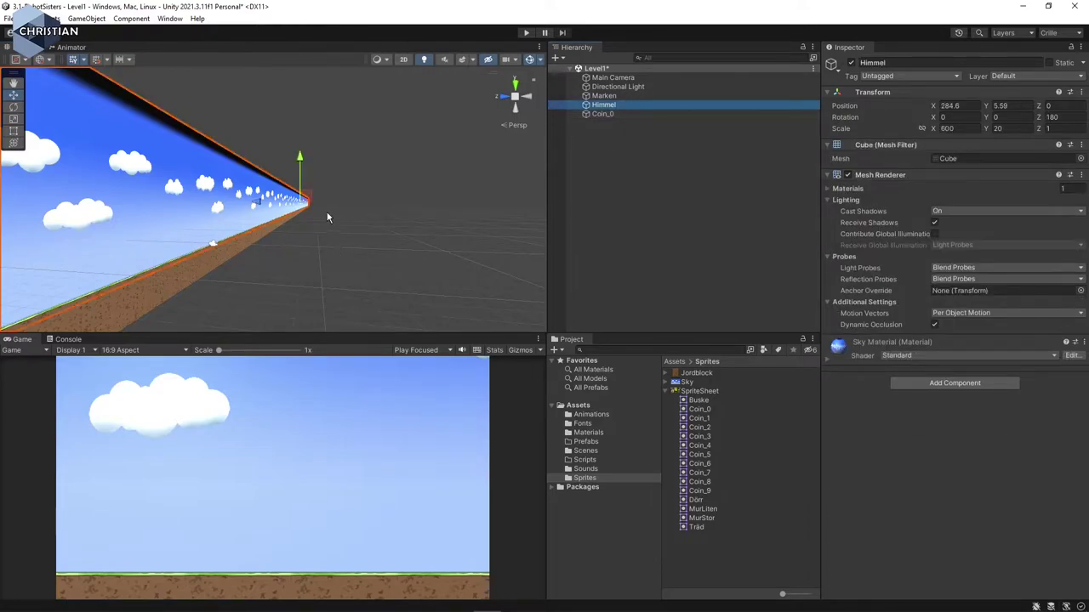
left_click_drag(259, 204, 256, 203)
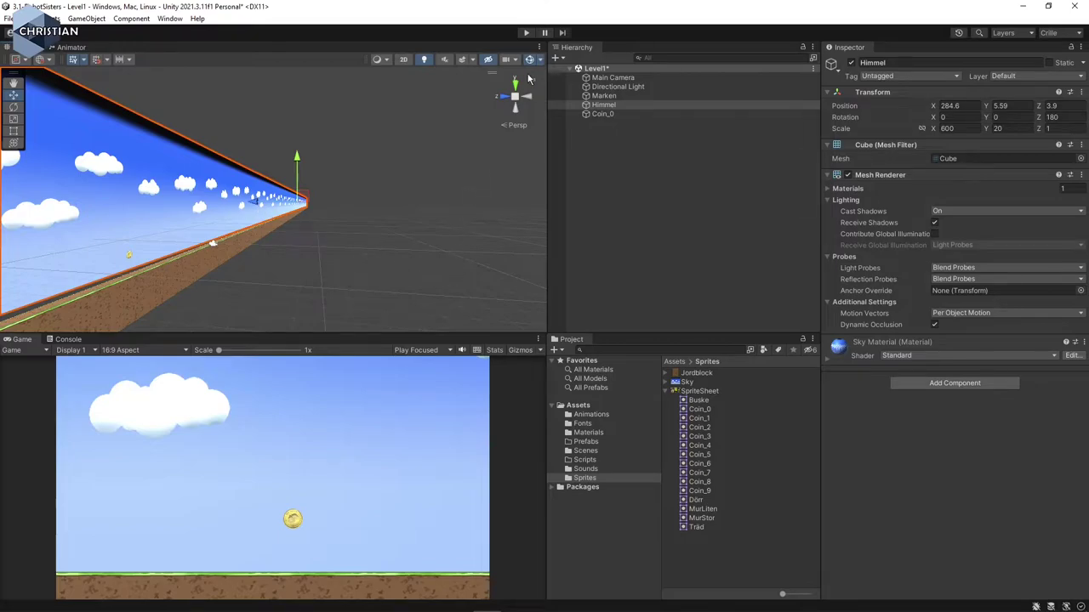
left_click(404, 61)
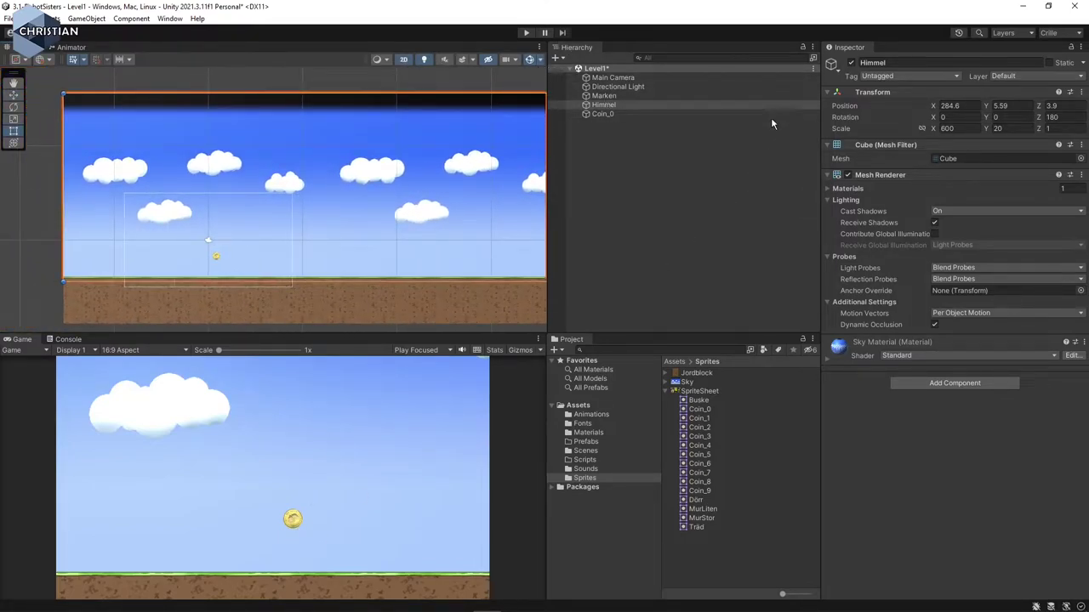
Step: Frame the Coin_0 object in the scene and run the game to check its spin animation, and stop it
left_click(603, 114)
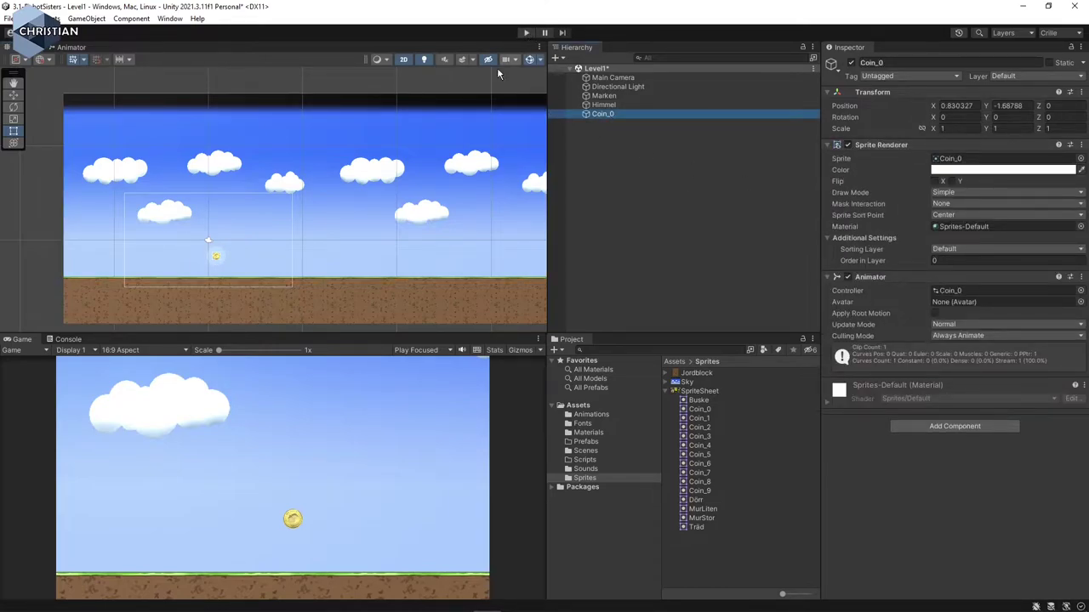
key("f")
scroll(202, 286, "up", 5)
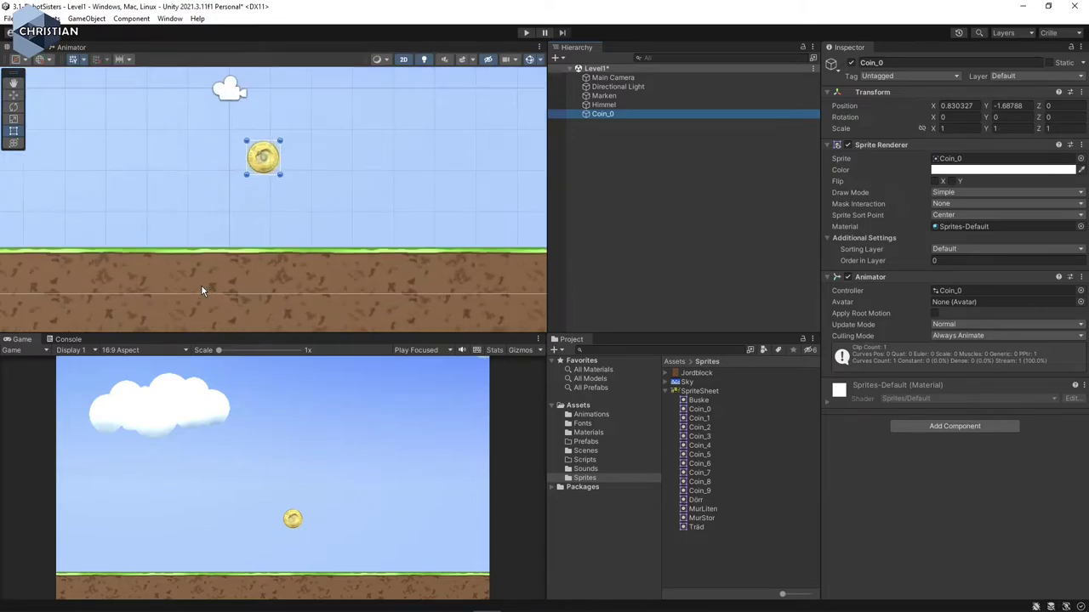
middle_click_drag(314, 230, 315, 320)
scroll(292, 275, "up", 3)
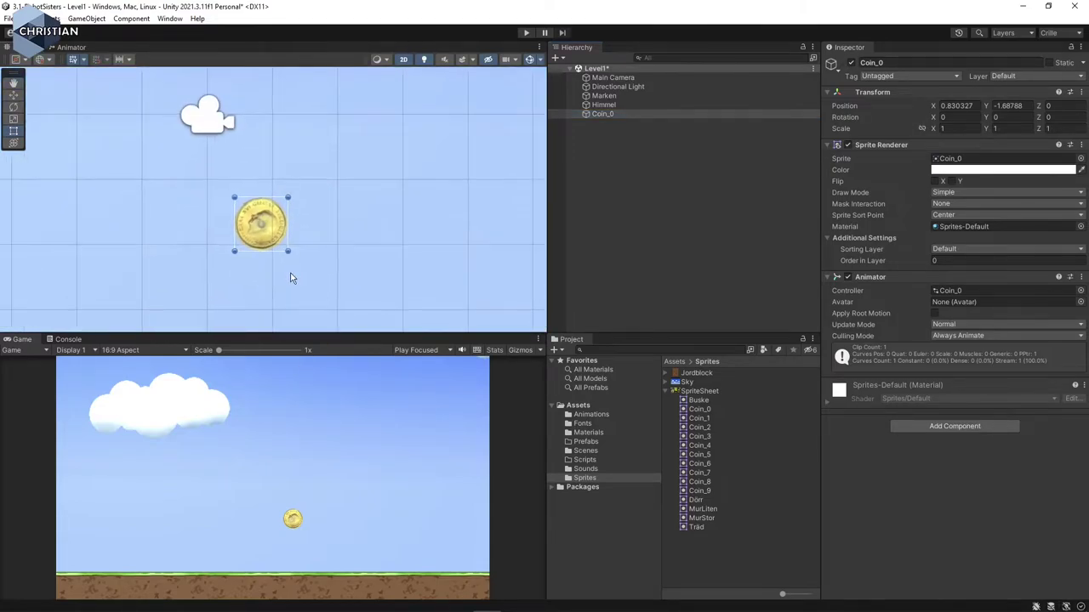
left_click(526, 32)
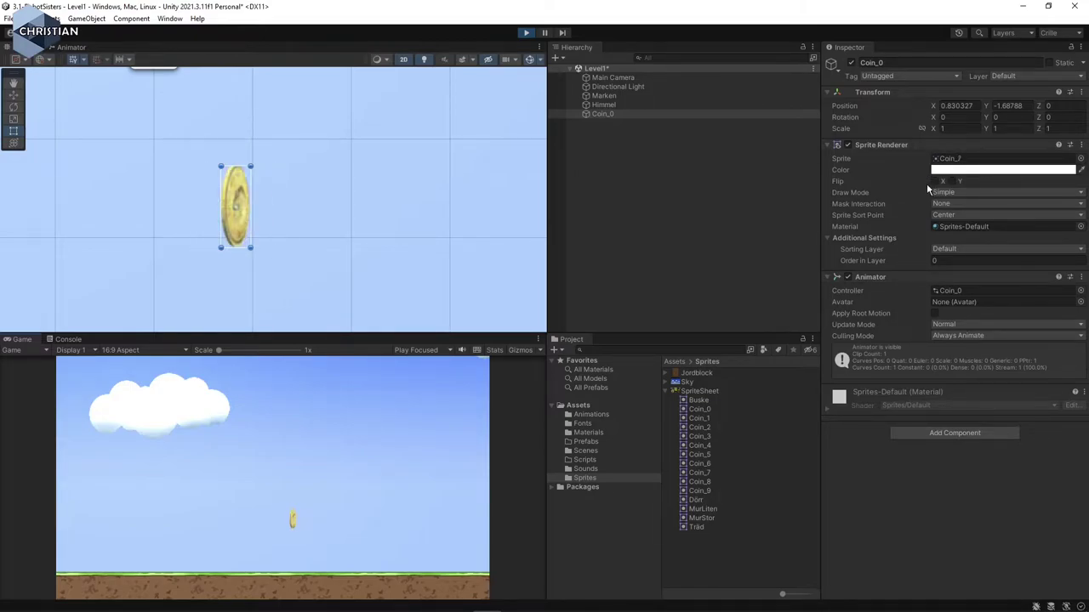
left_click(526, 32)
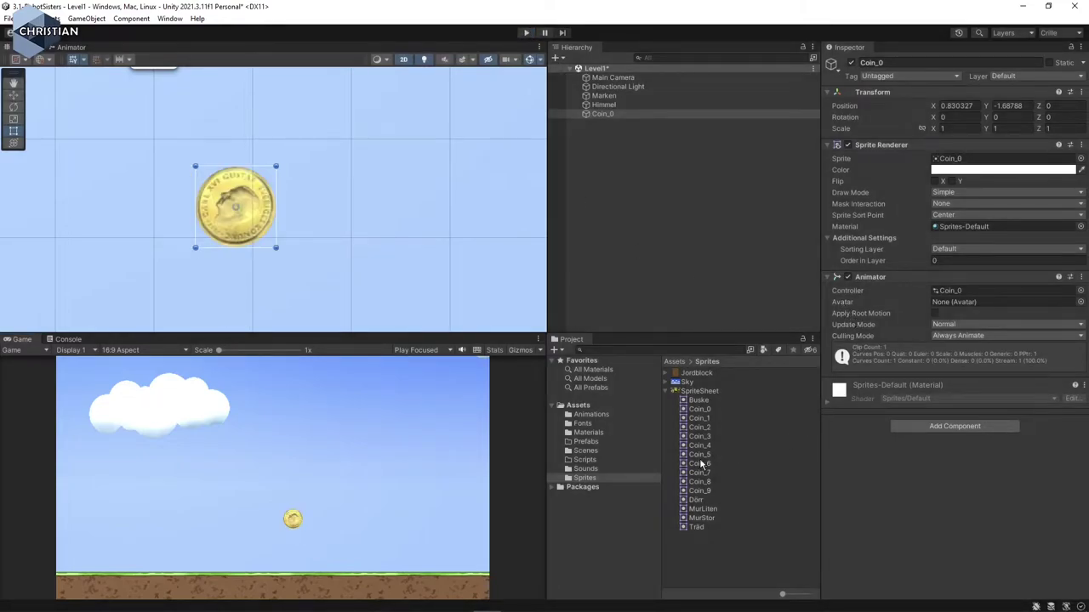
Step: Examine the CoinAnimation clip's loop setting, sprite keyframes and curves, and close the animation editor
left_click(592, 415)
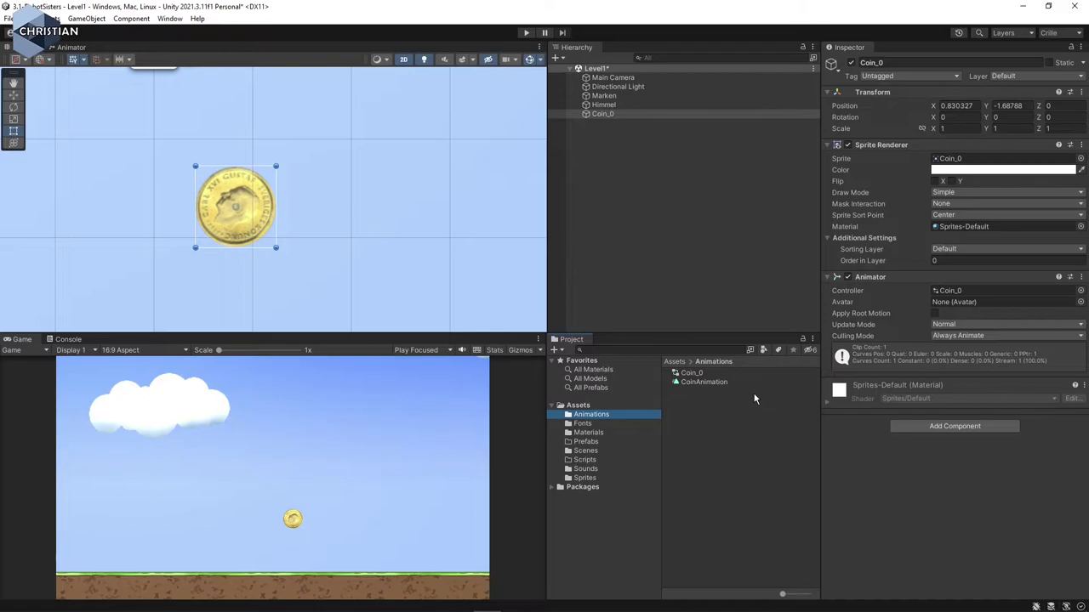
left_click(693, 384)
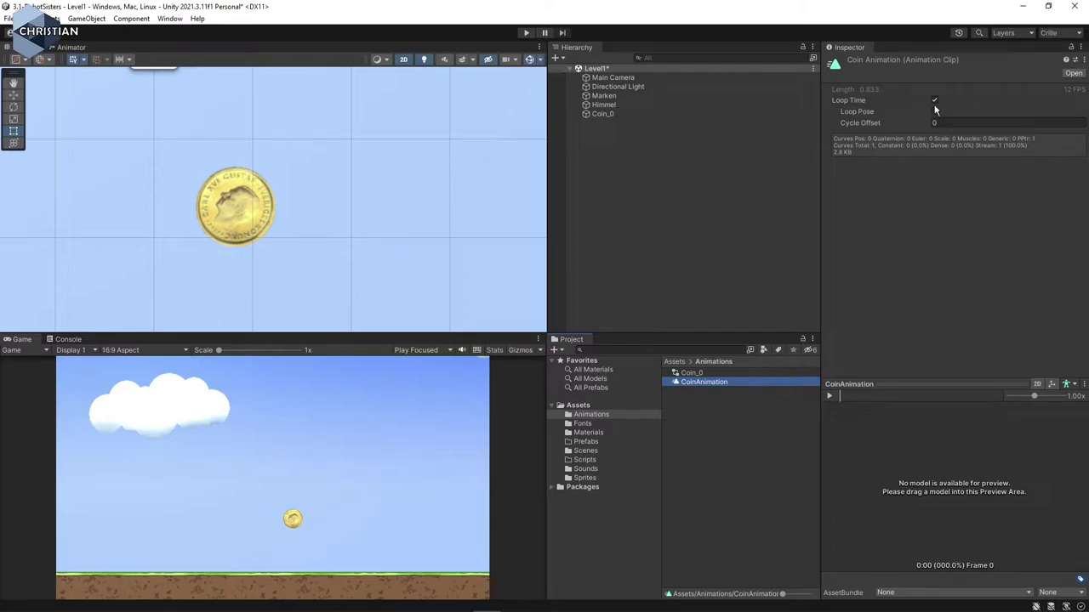
double_click(704, 382)
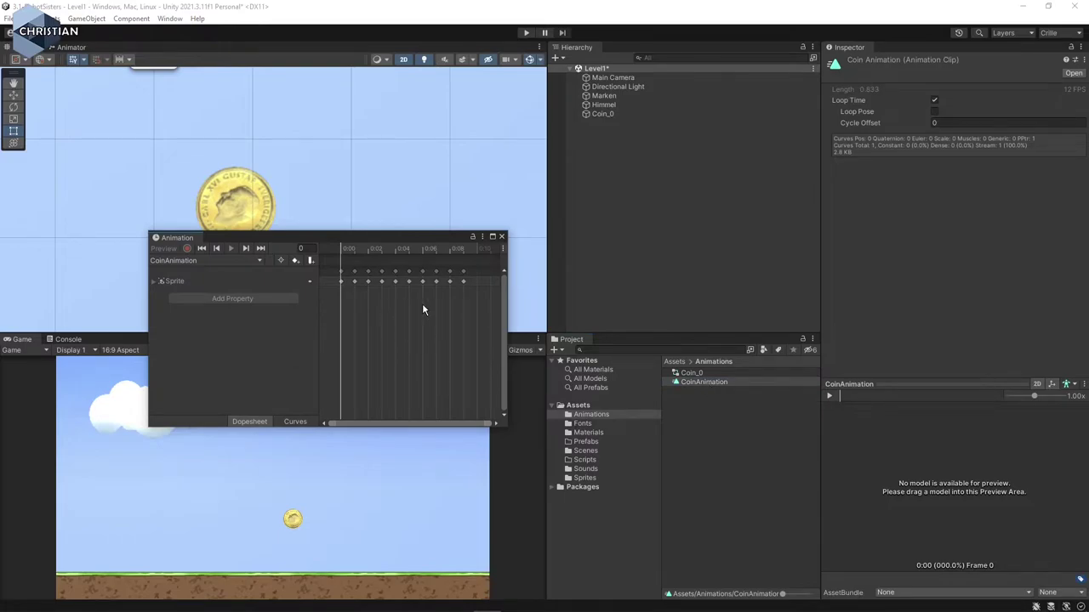
left_click_drag(341, 253, 314, 250)
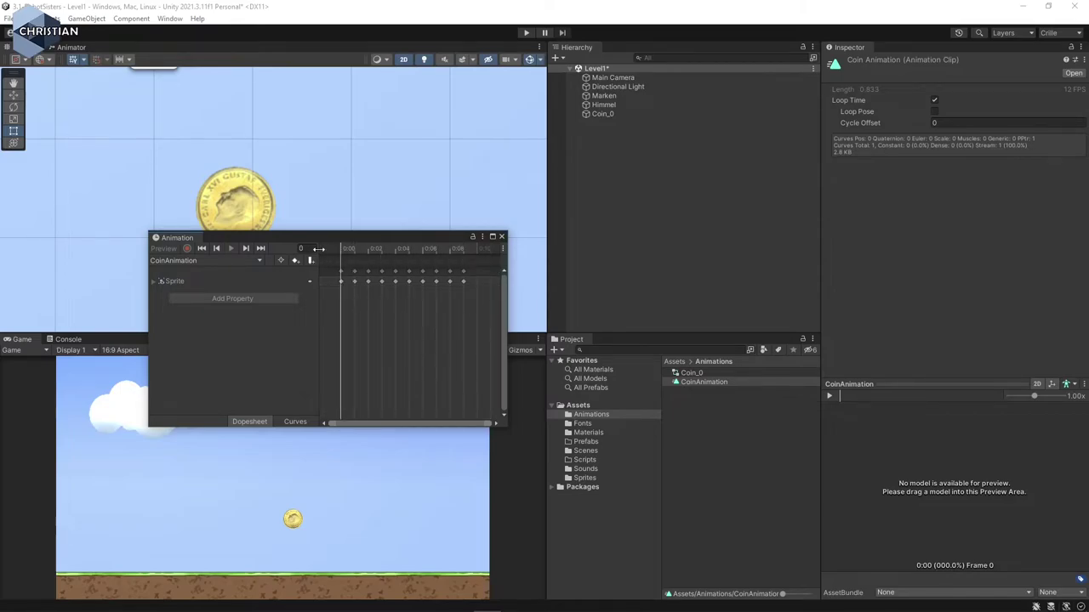
left_click(184, 279)
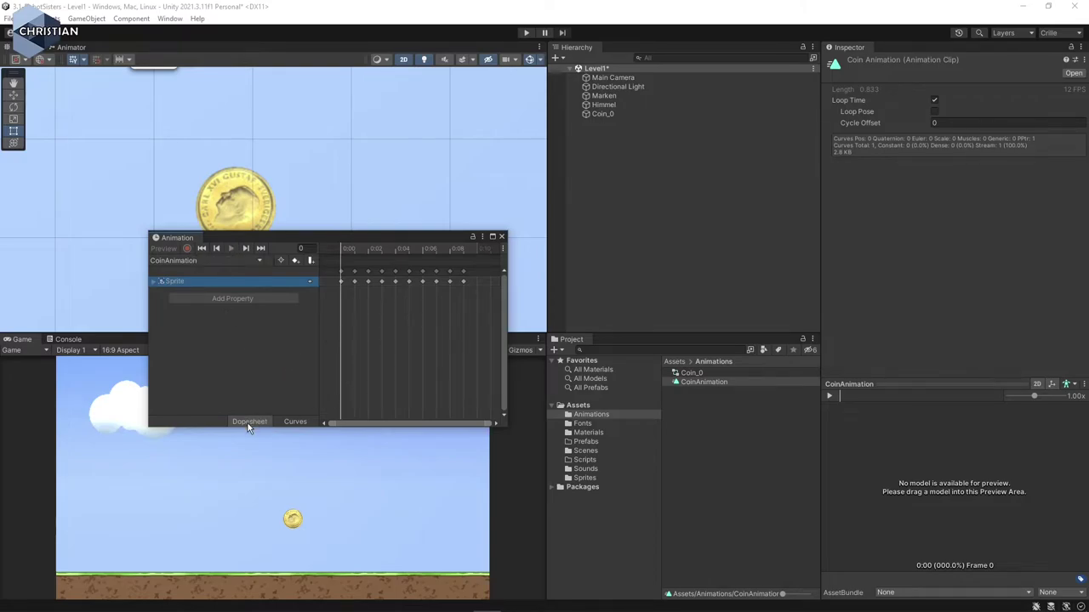
left_click(294, 422)
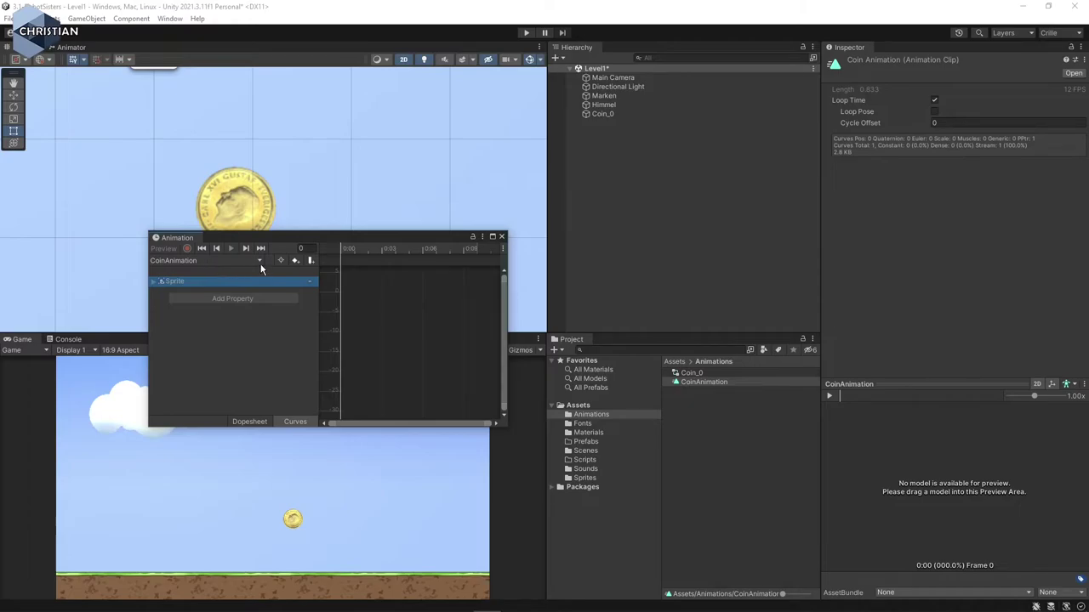
left_click(213, 363)
left_click(304, 423)
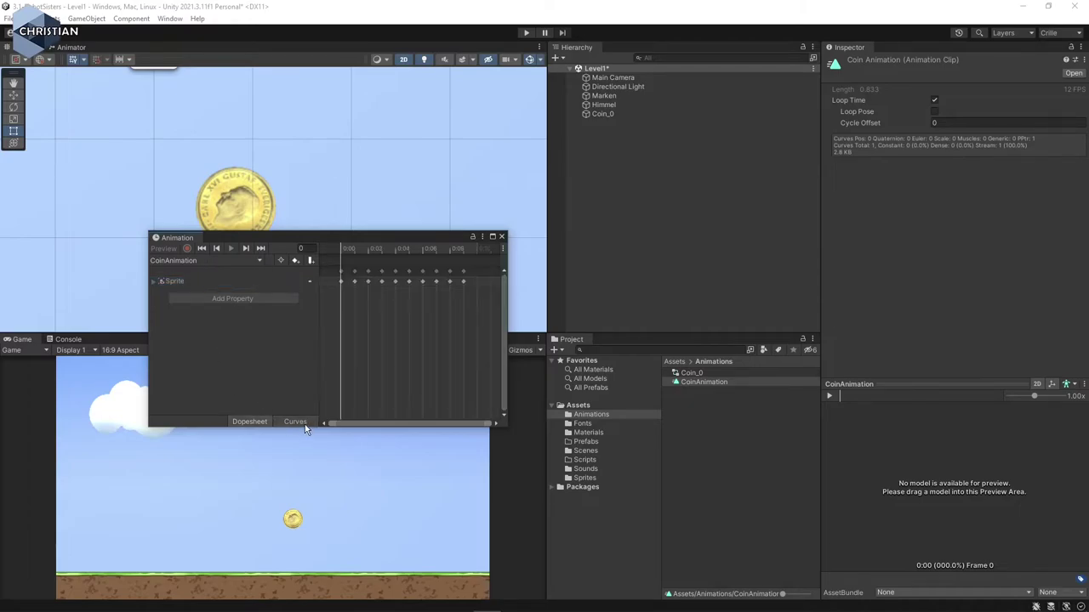
mouse_move(341, 244)
left_mouse_down()
mouse_move(427, 250)
mouse_move(334, 252)
left_mouse_up()
left_click(501, 236)
Step: Open the Coin_0 animator controller, separate the CoinAnimation state from Any State, and close the Animator
left_click(694, 374)
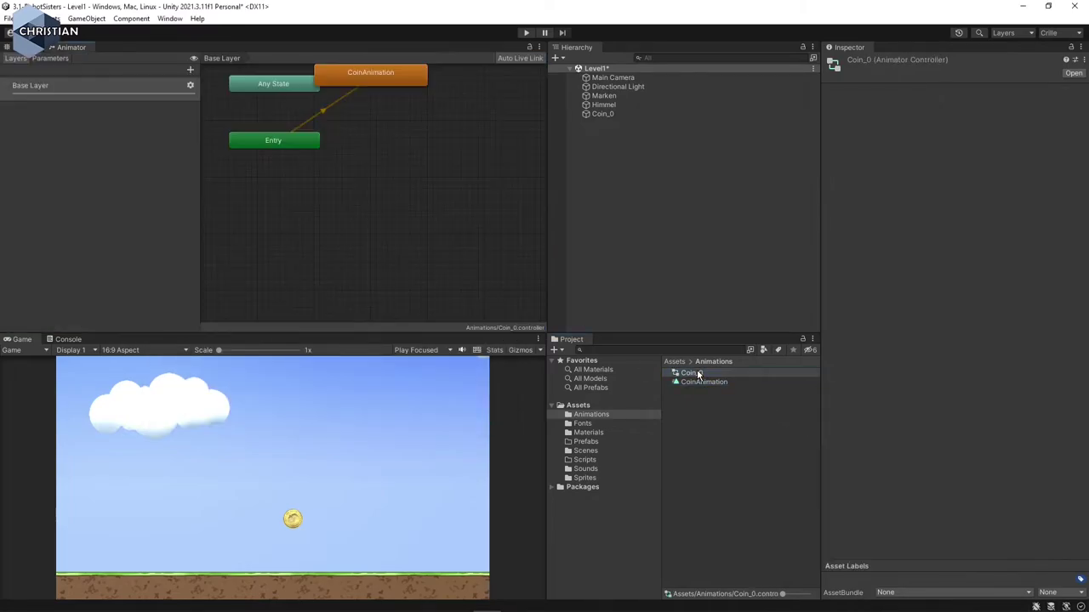
left_click_drag(390, 70, 465, 119)
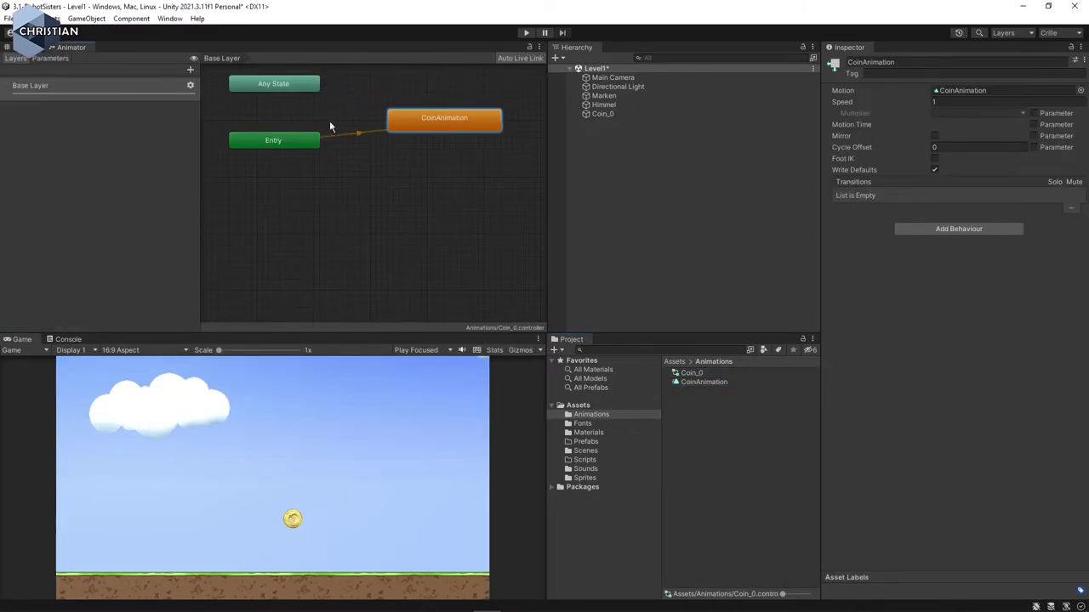
left_click_drag(287, 141, 281, 134)
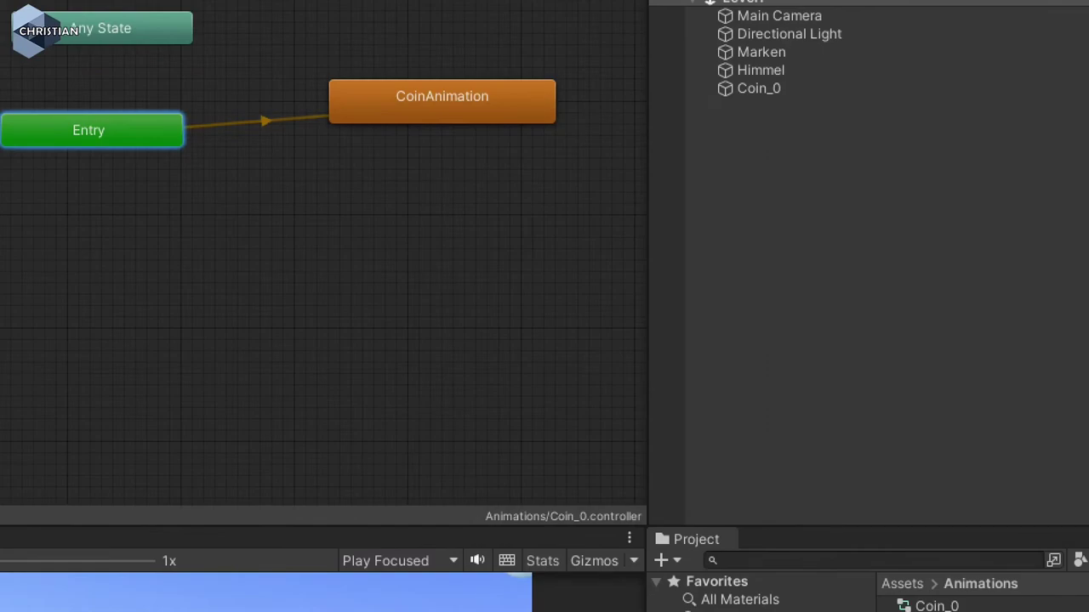
left_click_drag(417, 174, 544, 173)
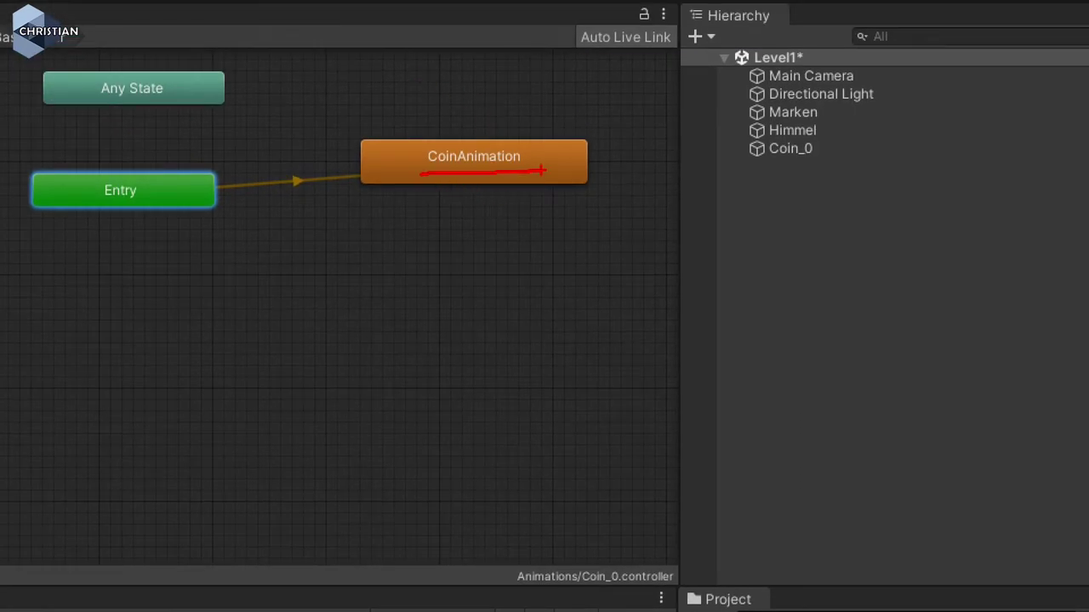
key("Escape")
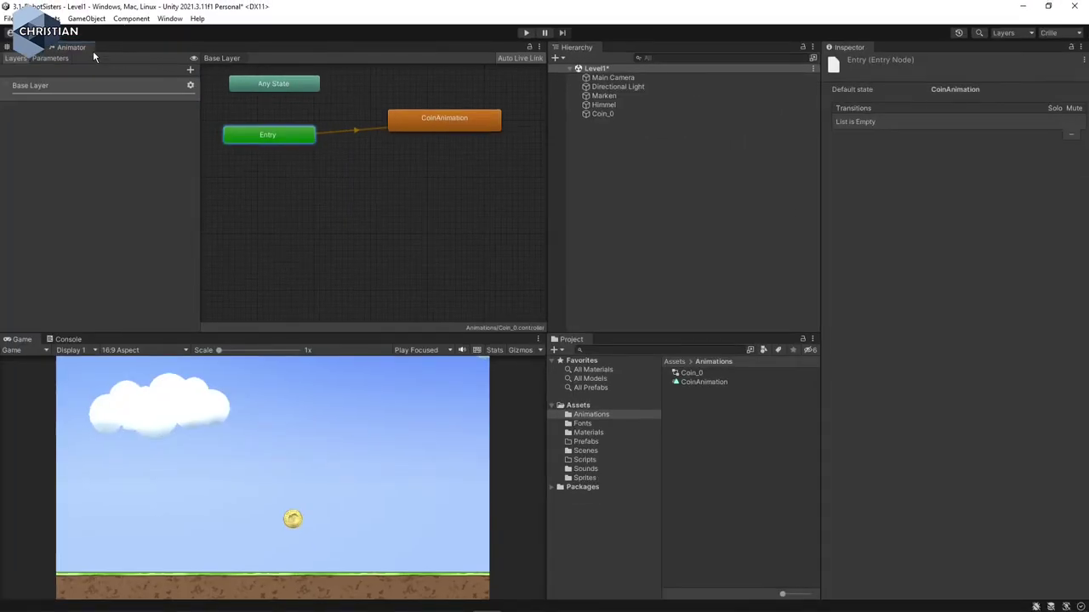
right_click(88, 48)
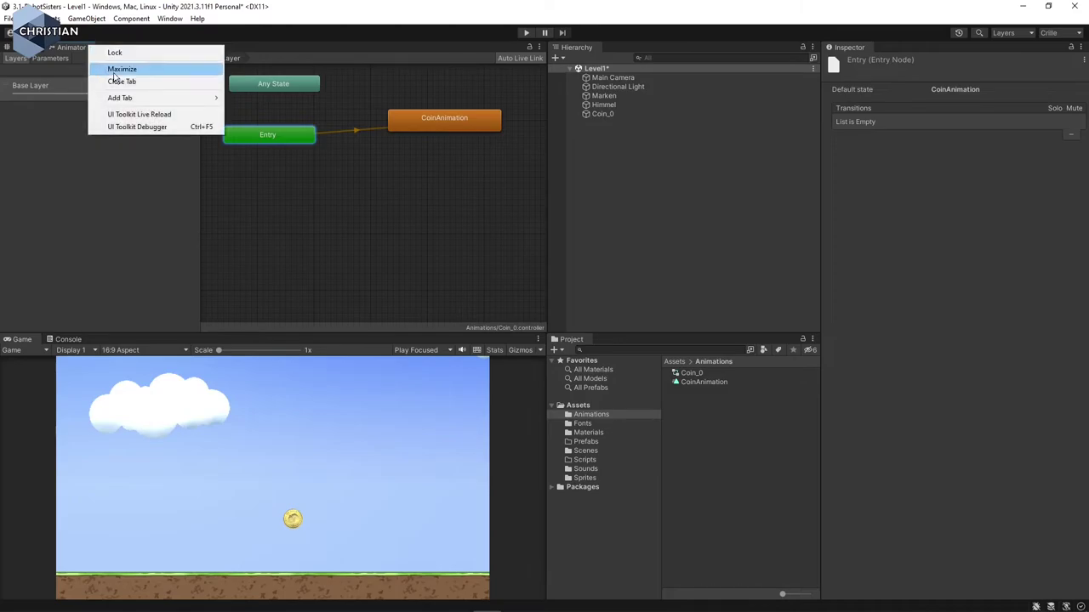
left_click(123, 81)
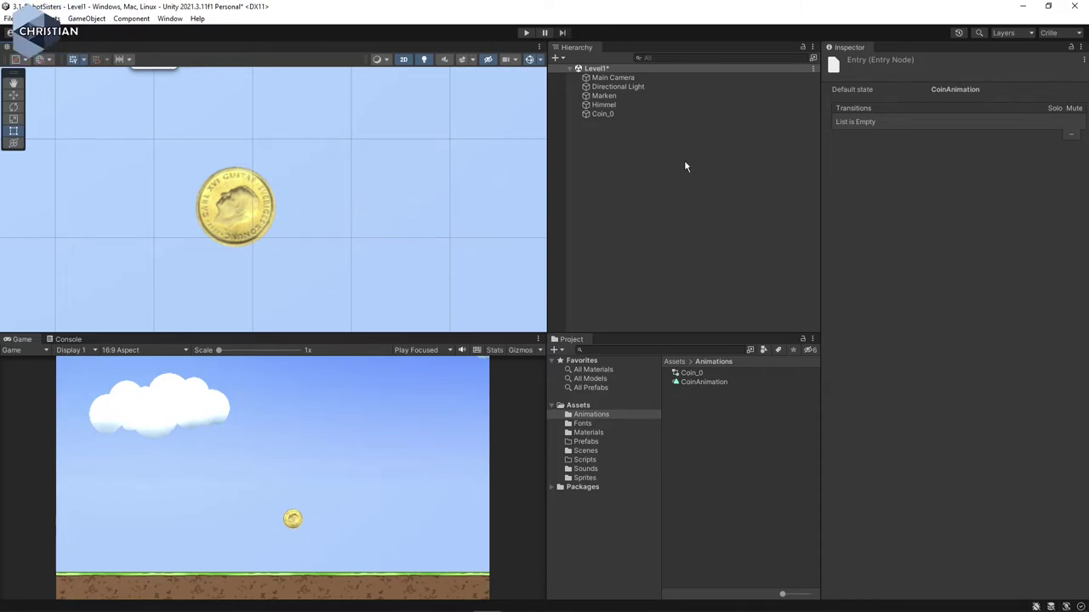
Step: Rename the Coin_0 scene object as Coin and save the Level1 scene
left_click(609, 115)
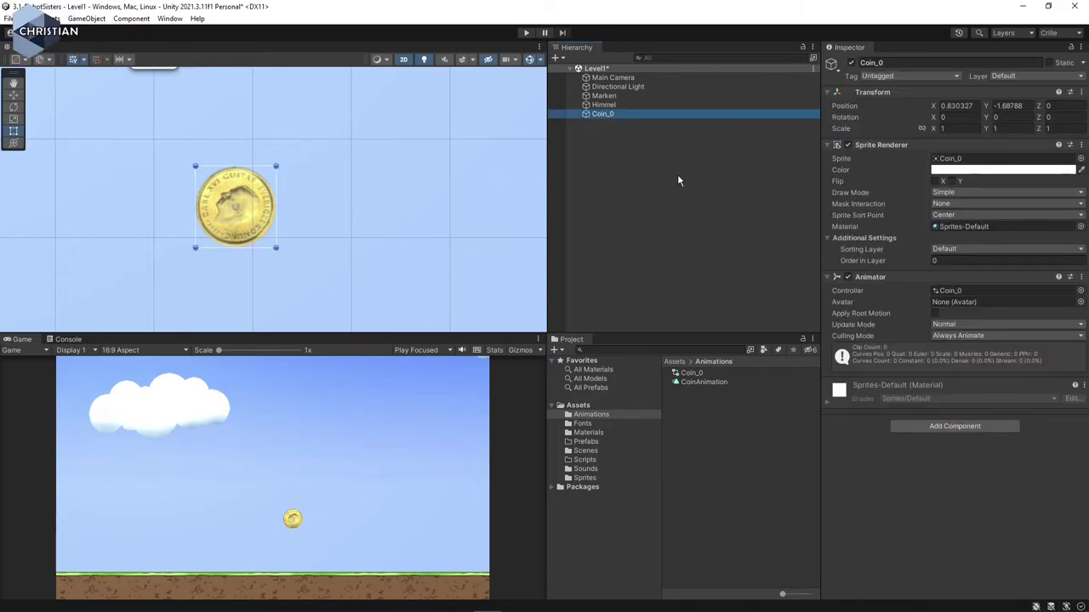
key("F2")
type("Coin")
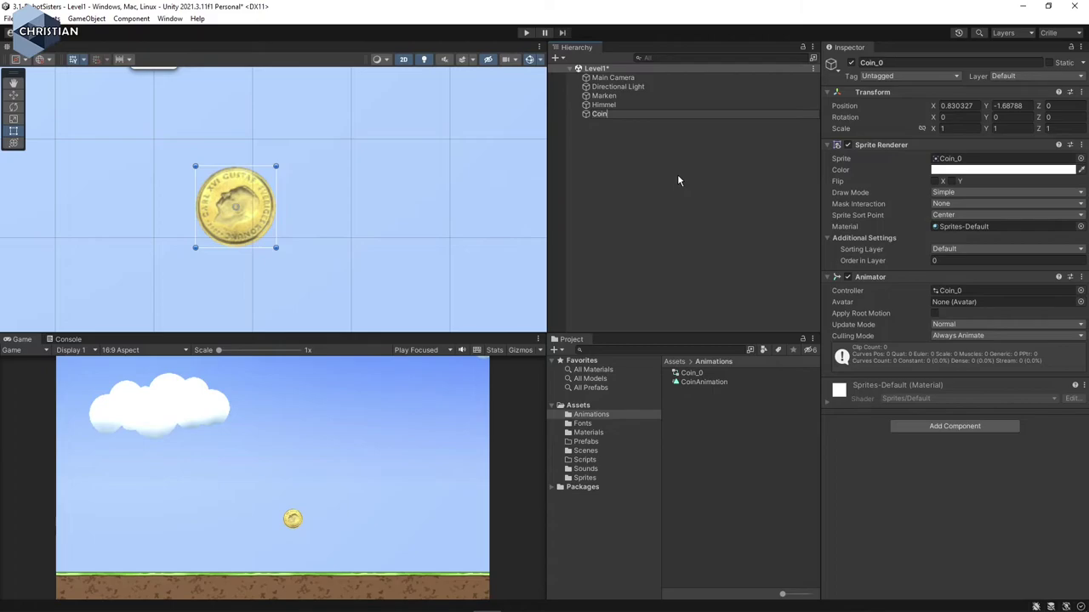
key("Return")
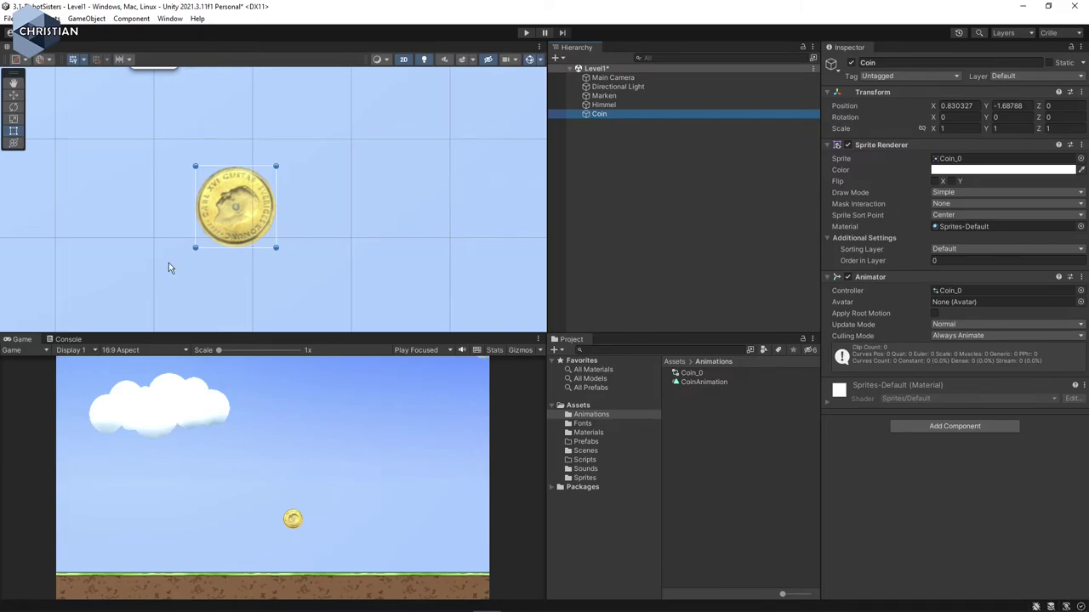
scroll(319, 249, "down", 4)
scroll(349, 246, "down", 3)
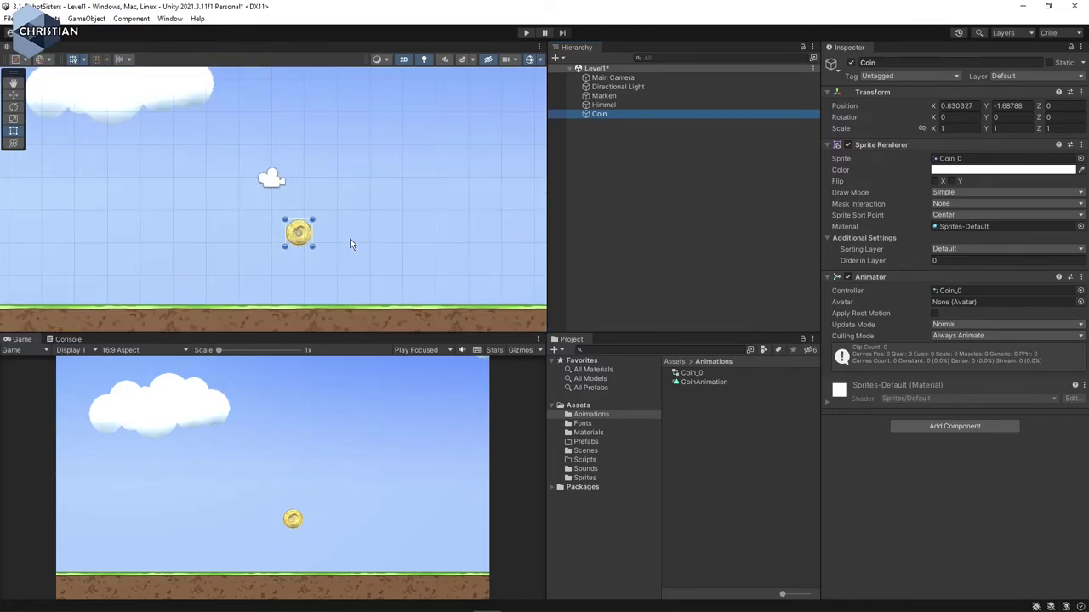
middle_click_drag(360, 240, 312, 218)
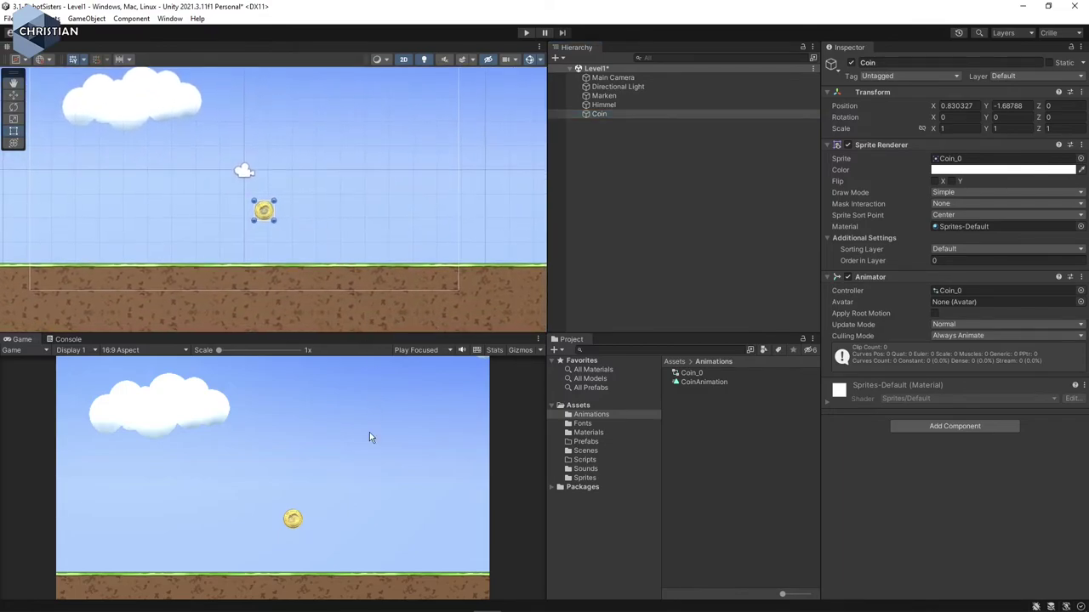
left_click(722, 231)
key("ctrl+s")
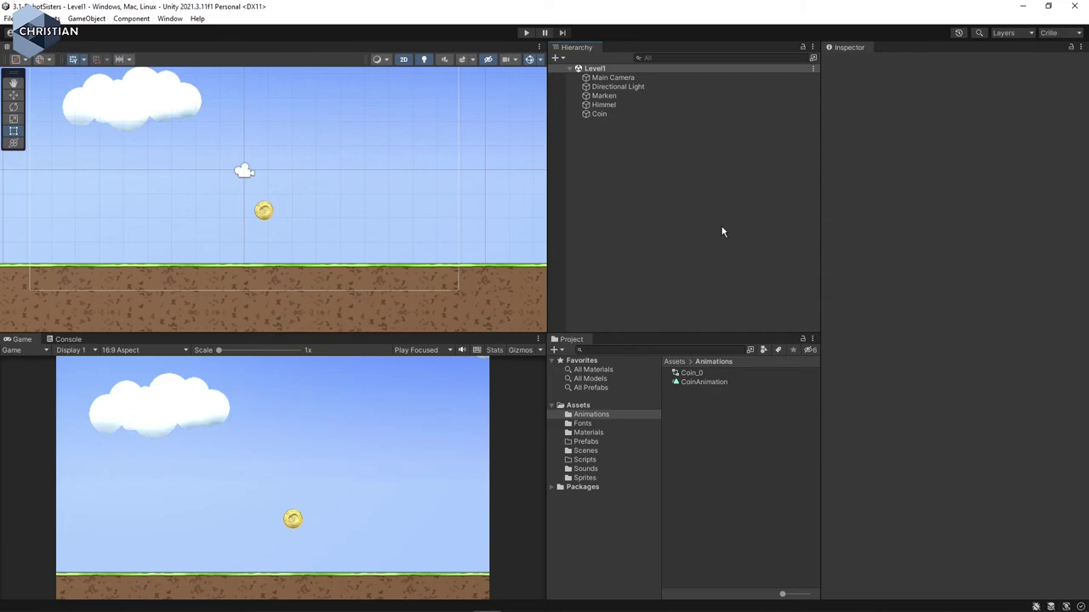